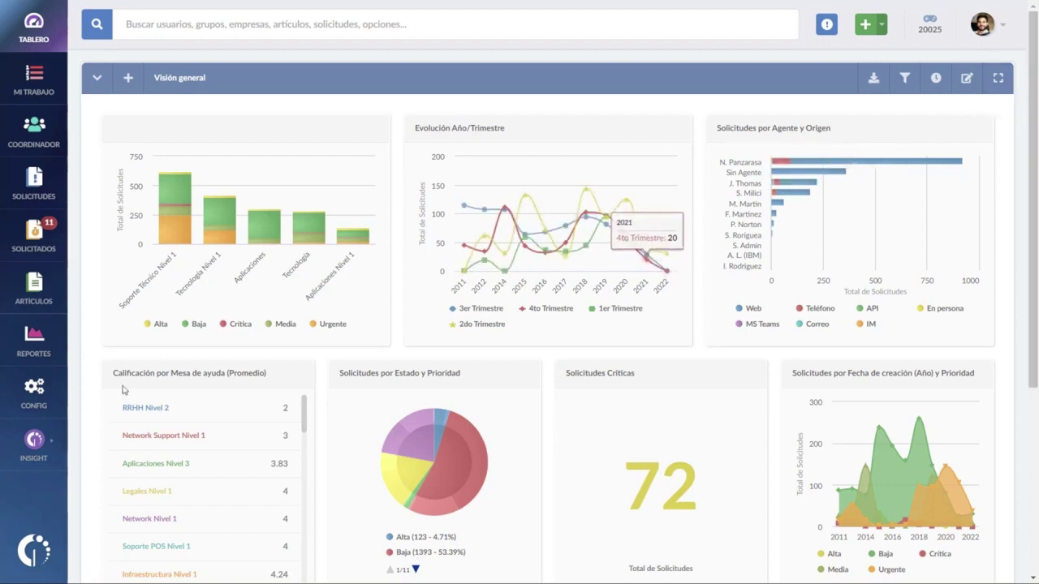
# Add a new directory service of type Active Directory in the user configuration
pyautogui.click(31, 403)
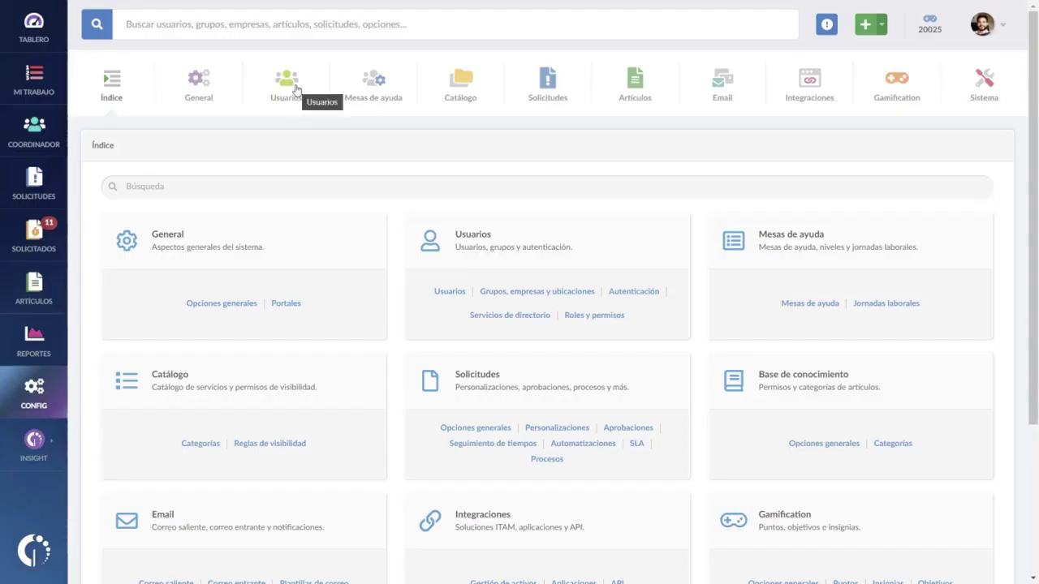
pyautogui.click(295, 88)
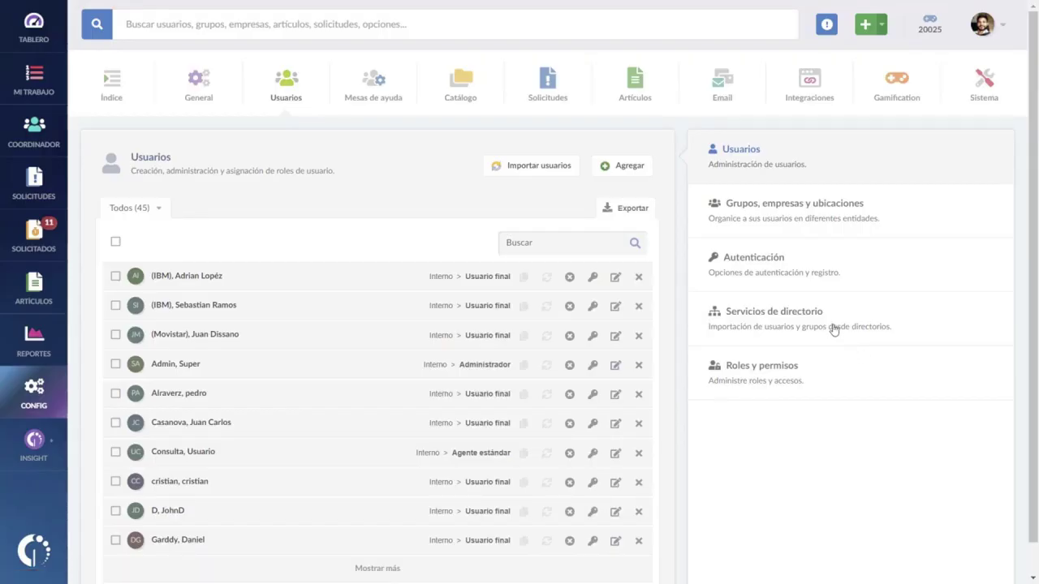
pyautogui.click(833, 329)
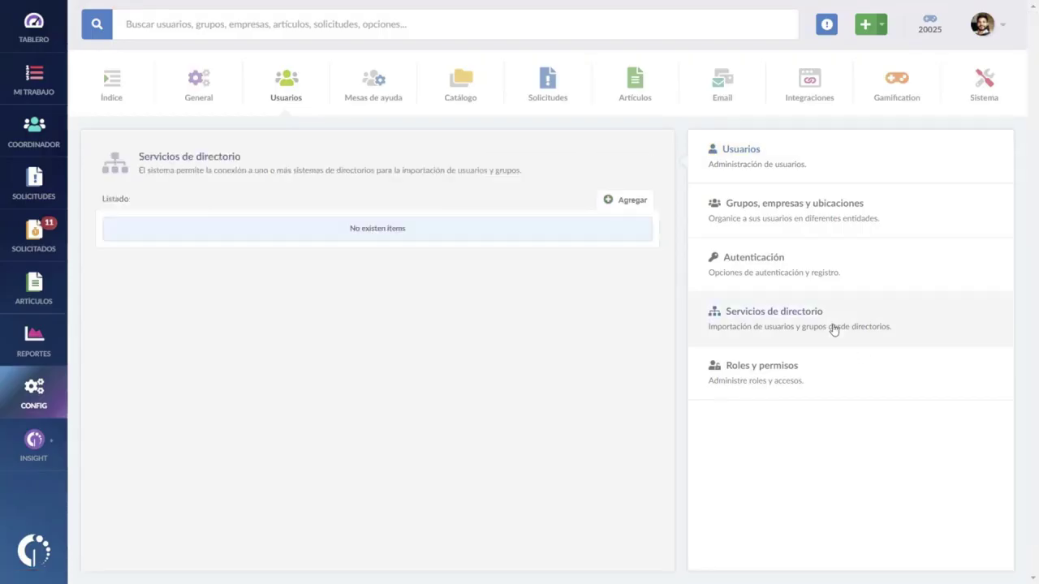
pyautogui.click(632, 201)
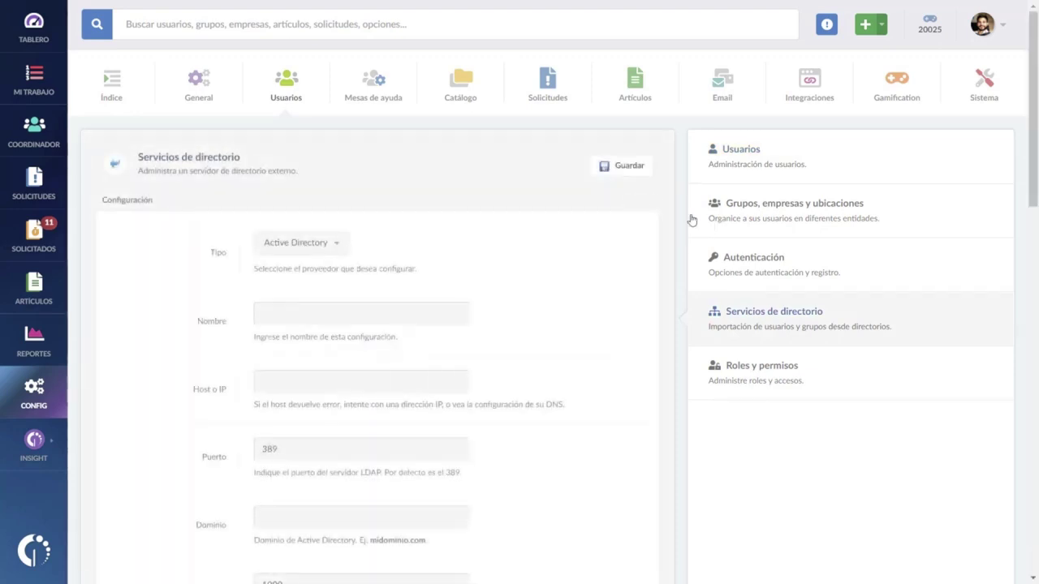
pyautogui.click(299, 248)
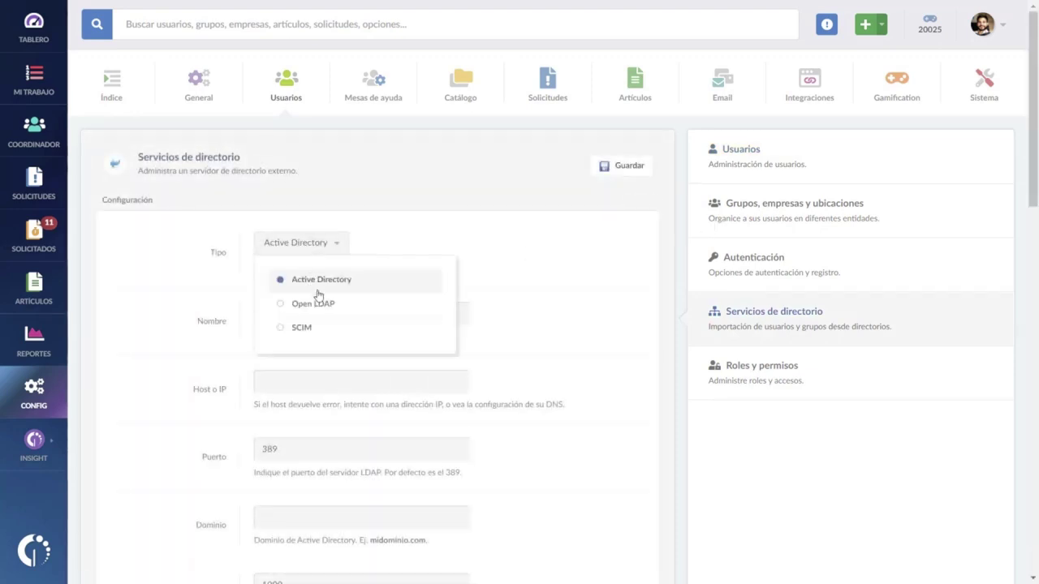
pyautogui.click(321, 279)
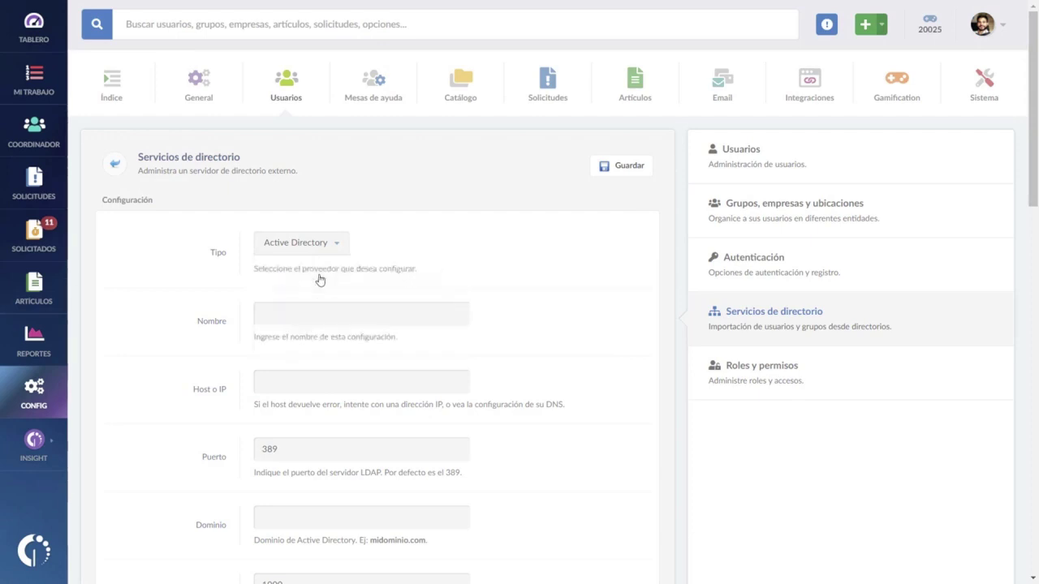
# Name the directory configuration AD - InvgateLab and set its host to pytun-node-1.invgate.com
pyautogui.click(326, 312)
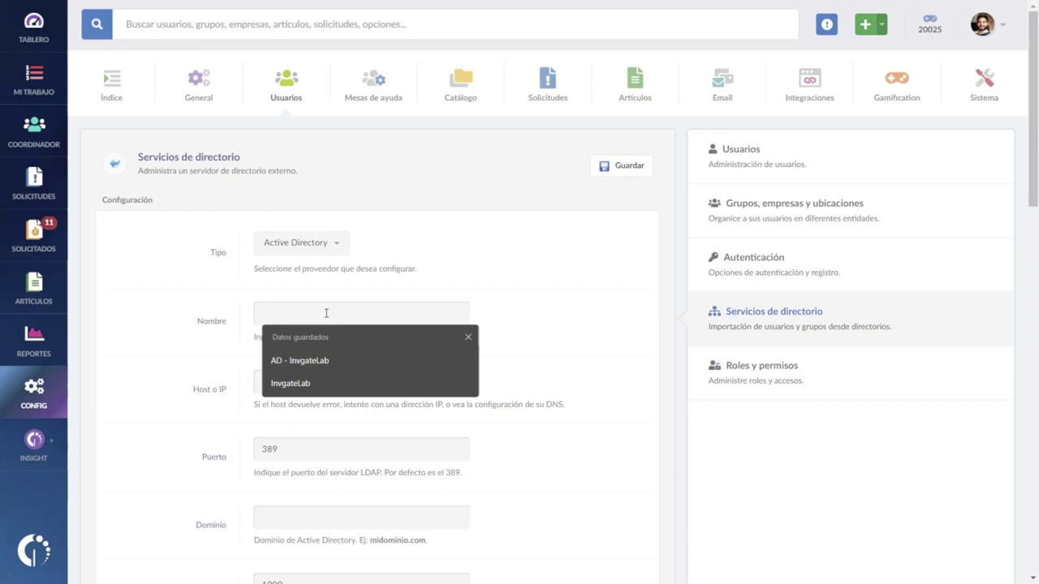
pyautogui.click(321, 362)
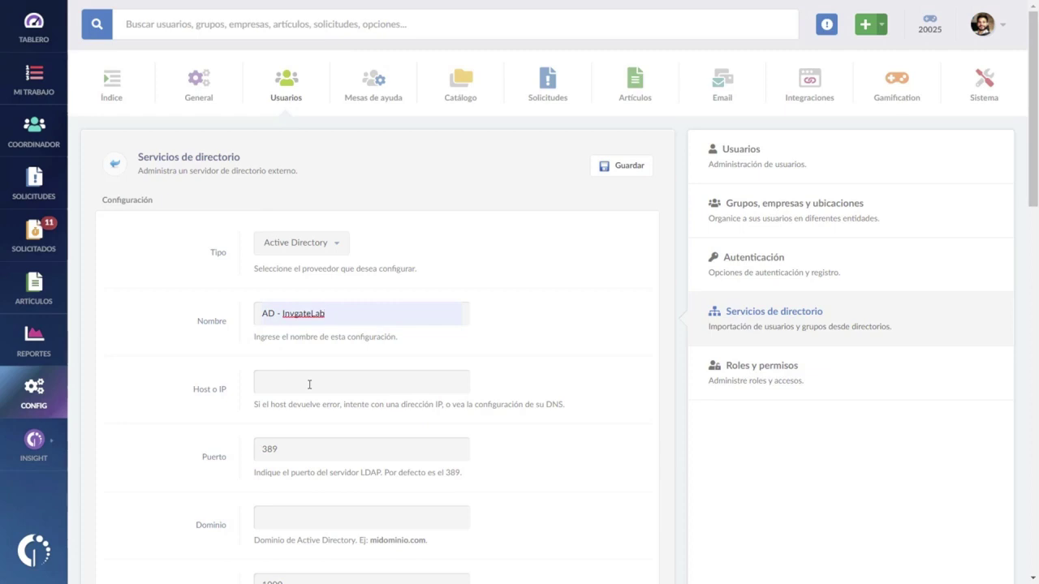
pyautogui.click(309, 384)
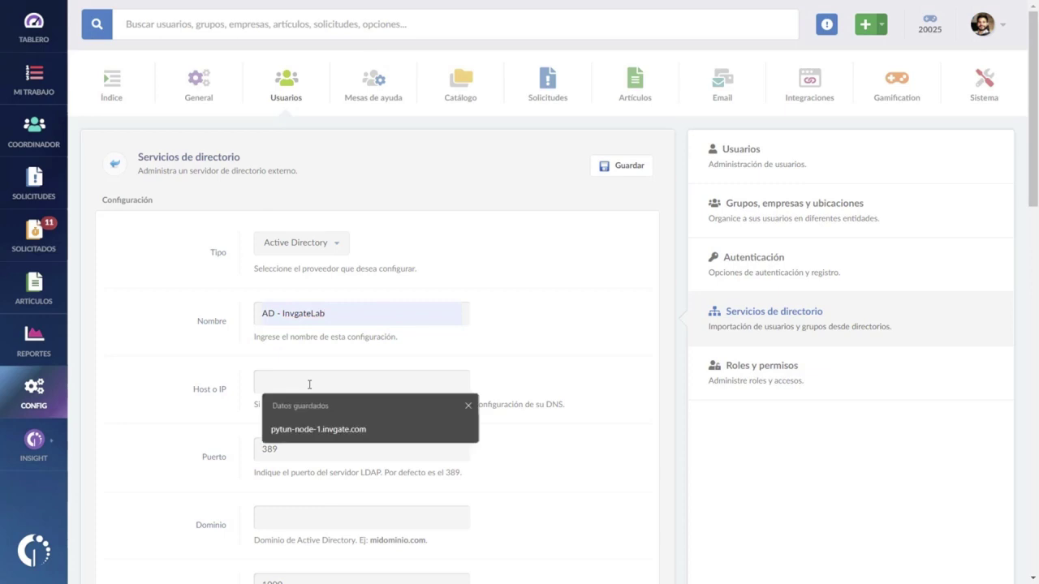
pyautogui.click(319, 429)
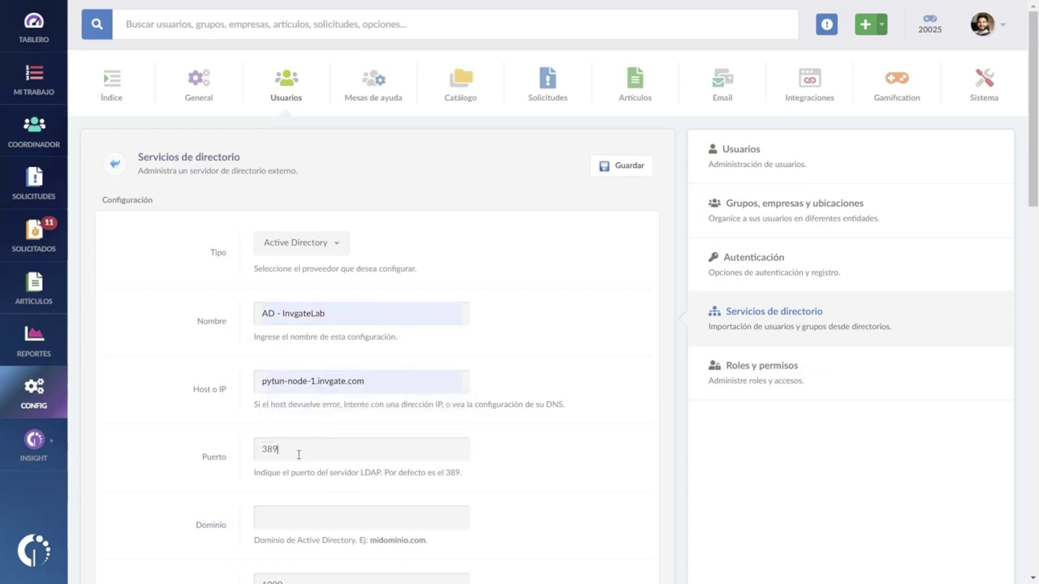
# Set the directory server's port to 40666
pyautogui.moveTo(299, 455); pyautogui.dragTo(219, 453)
pyautogui.write('44')
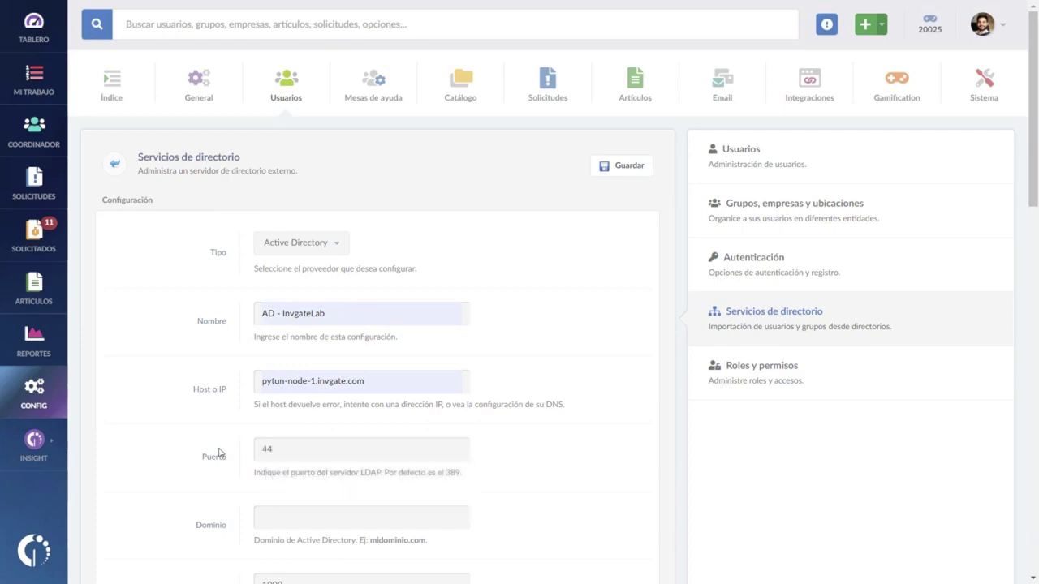
pyautogui.press('BackSpace')
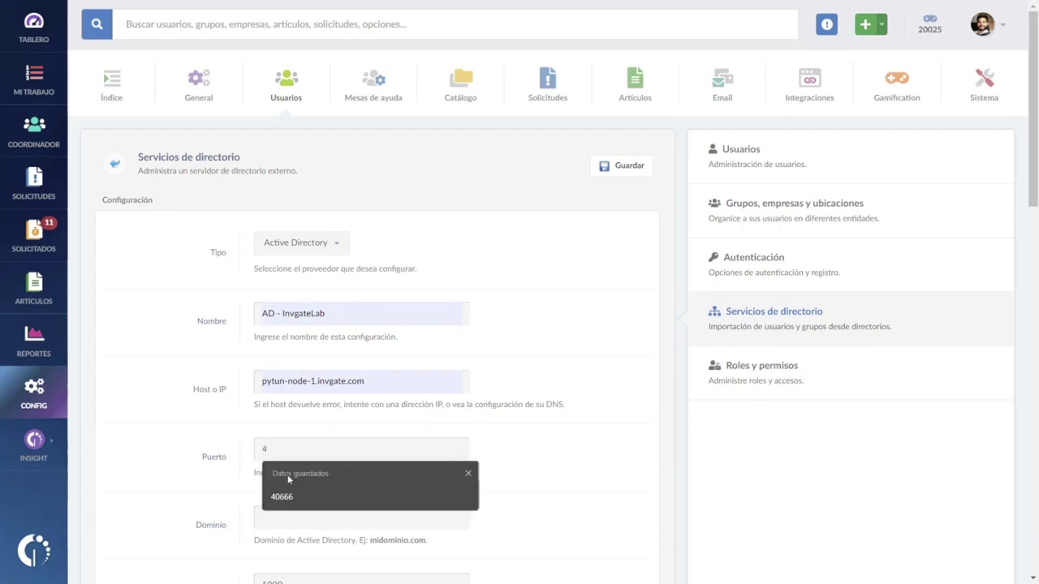
pyautogui.click(310, 491)
# Set the Active Directory domain to invgatelab.local and the domain name to invgatelab
pyautogui.scroll(-3, 349, 495)
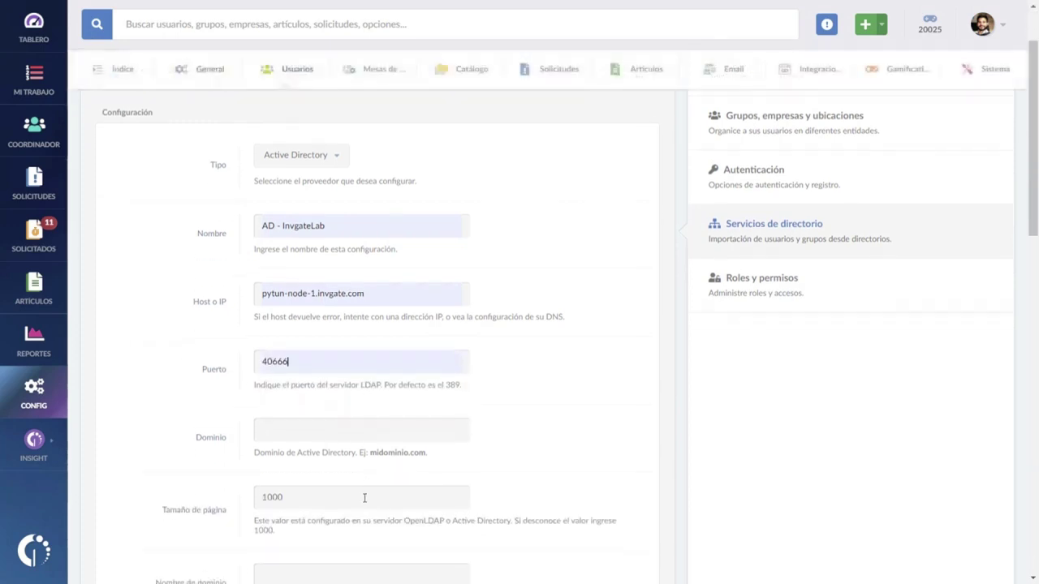
pyautogui.click(289, 257)
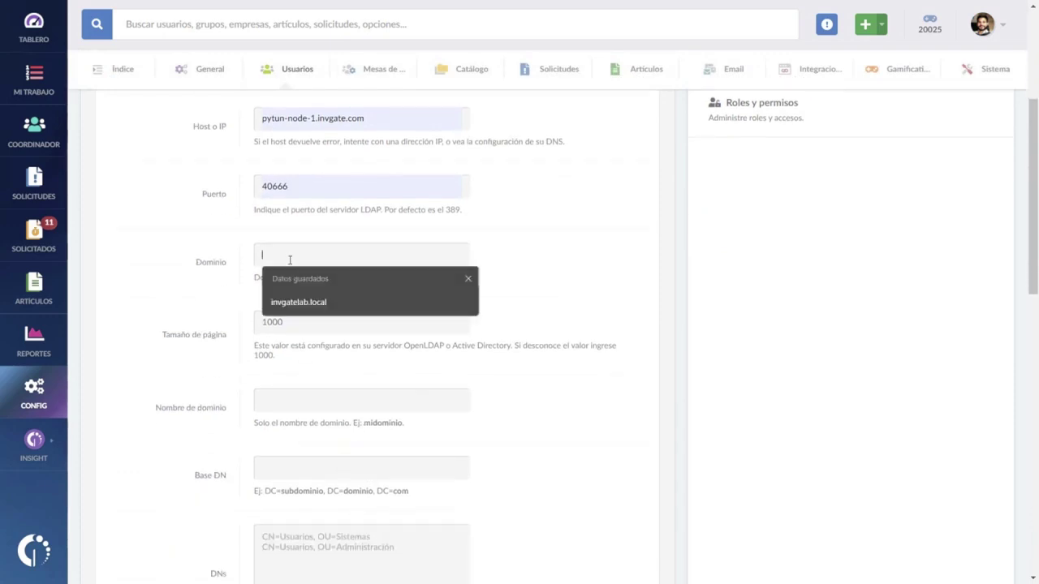
pyautogui.click(305, 307)
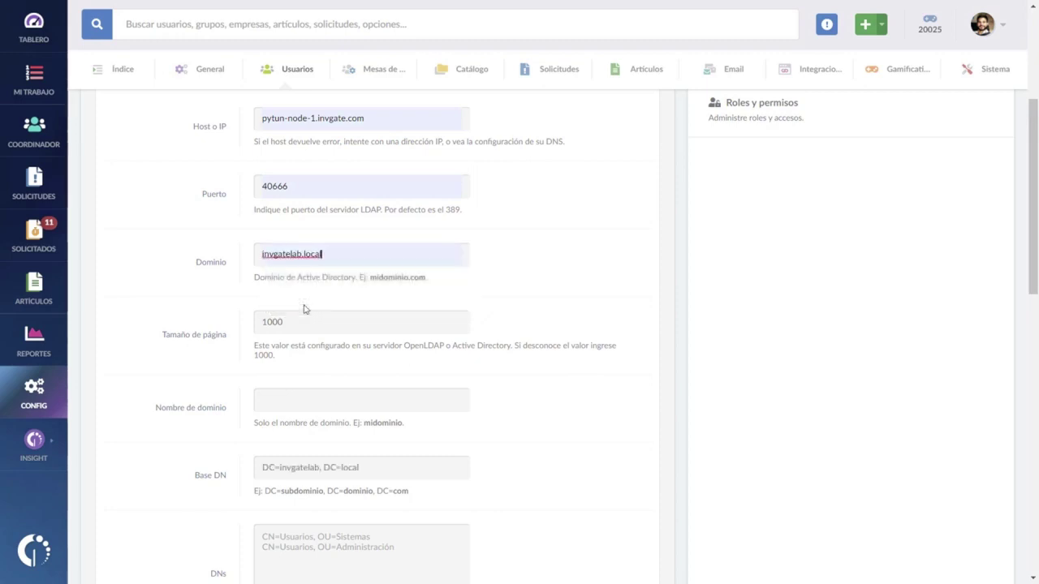
pyautogui.click(289, 401)
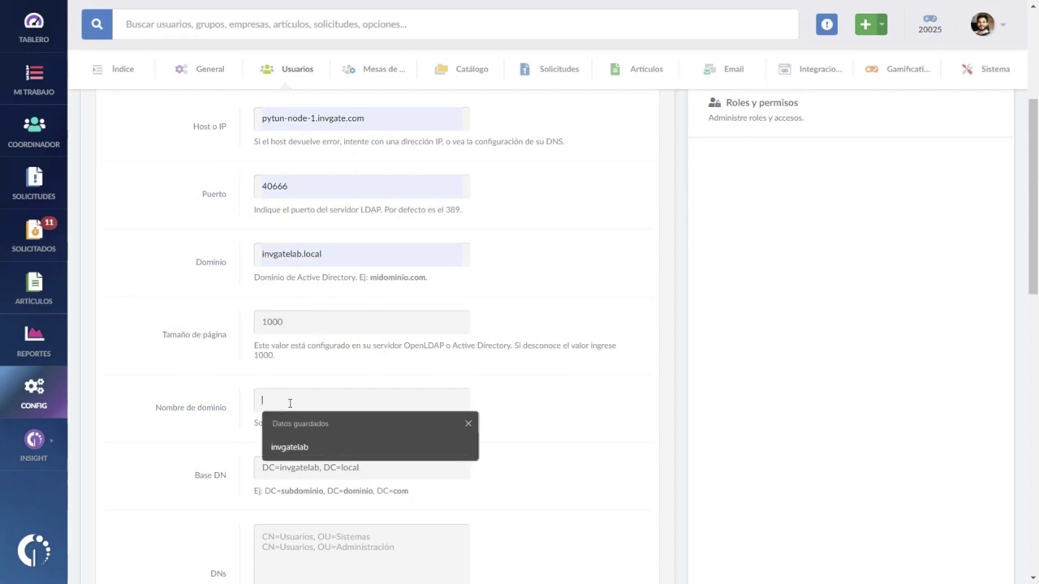
pyautogui.click(285, 451)
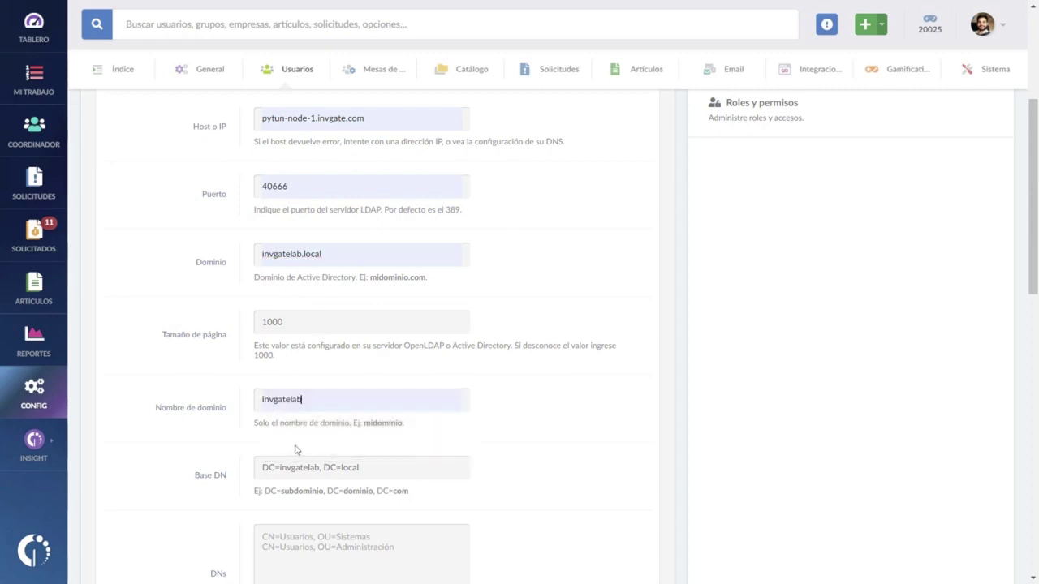
# Check which security types are available for the directory connection without choosing a different one
pyautogui.scroll(-2, 438, 404)
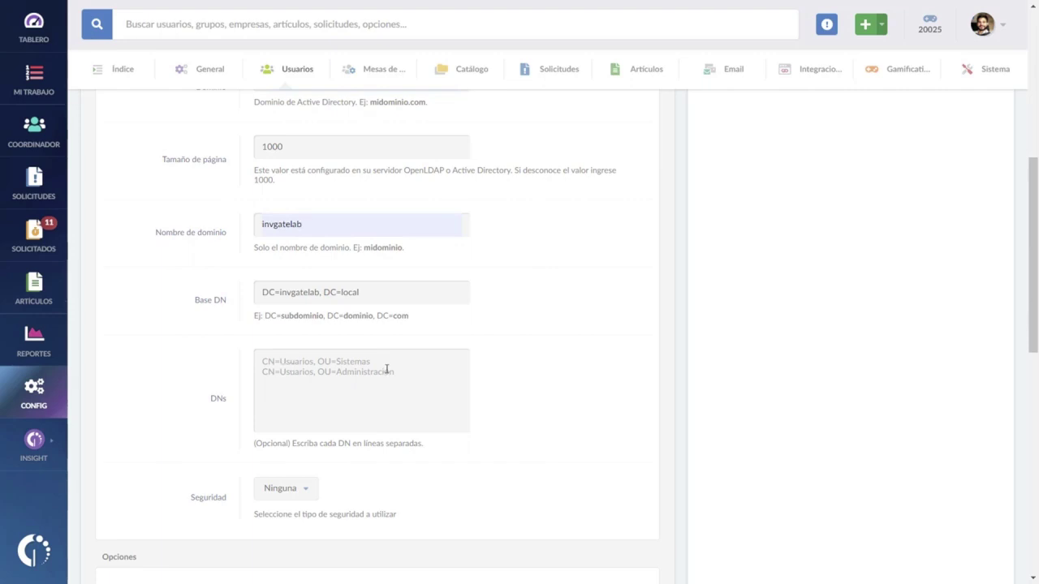
pyautogui.scroll(-1, 344, 444)
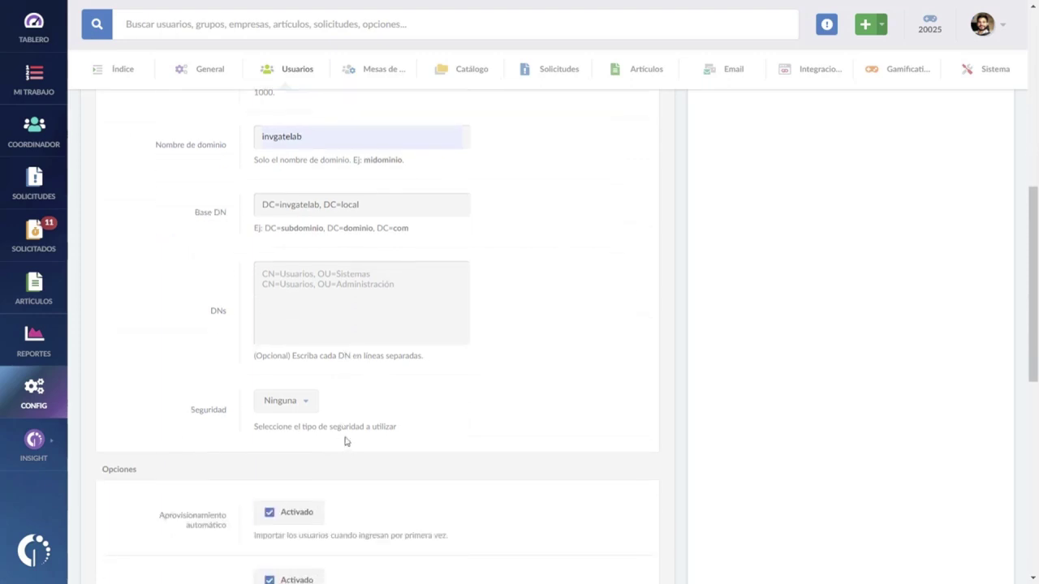
pyautogui.click(296, 406)
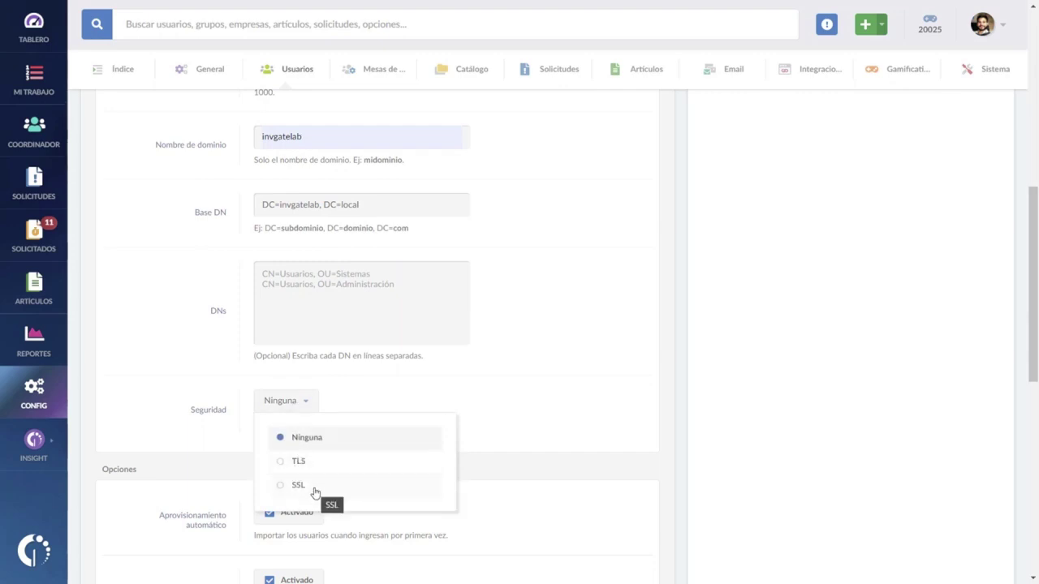
pyautogui.click(362, 396)
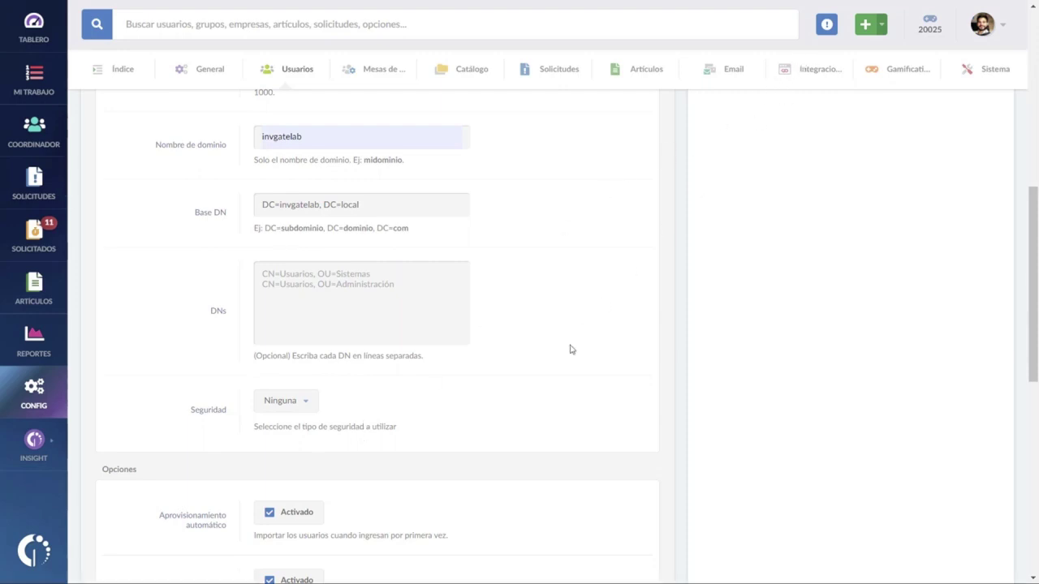
# Set the directory's synchronization frequency to Personalizado and check the weekdays it offers
pyautogui.scroll(-3, 528, 449)
pyautogui.scroll(-1, 528, 448)
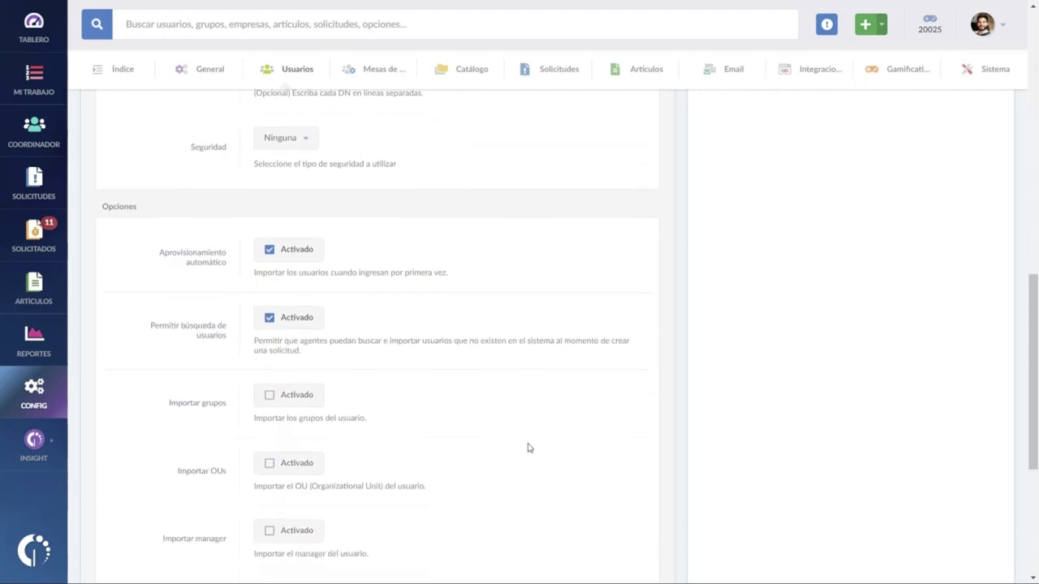
pyautogui.scroll(-1, 527, 448)
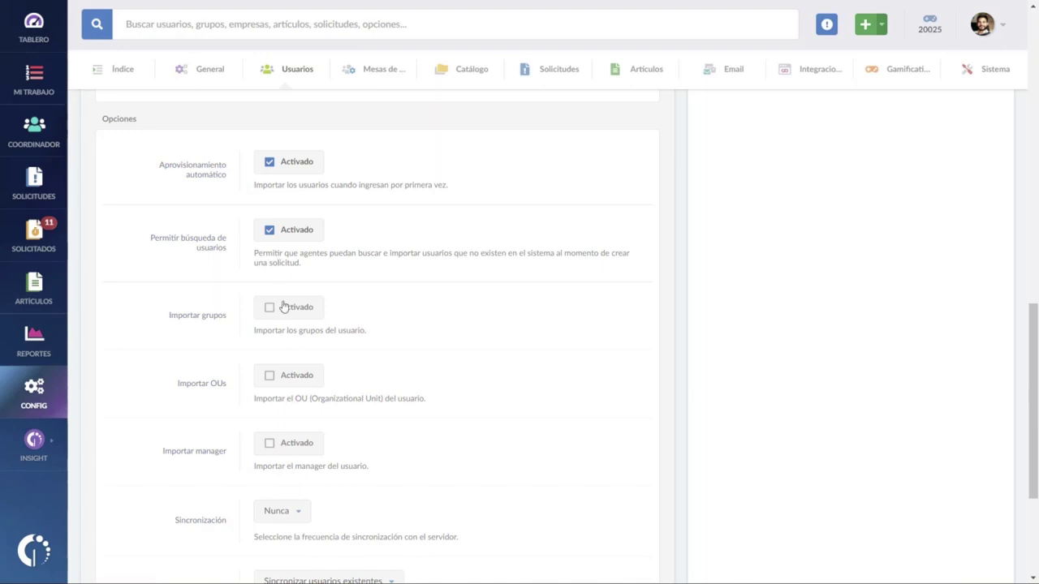
pyautogui.scroll(-1, 282, 325)
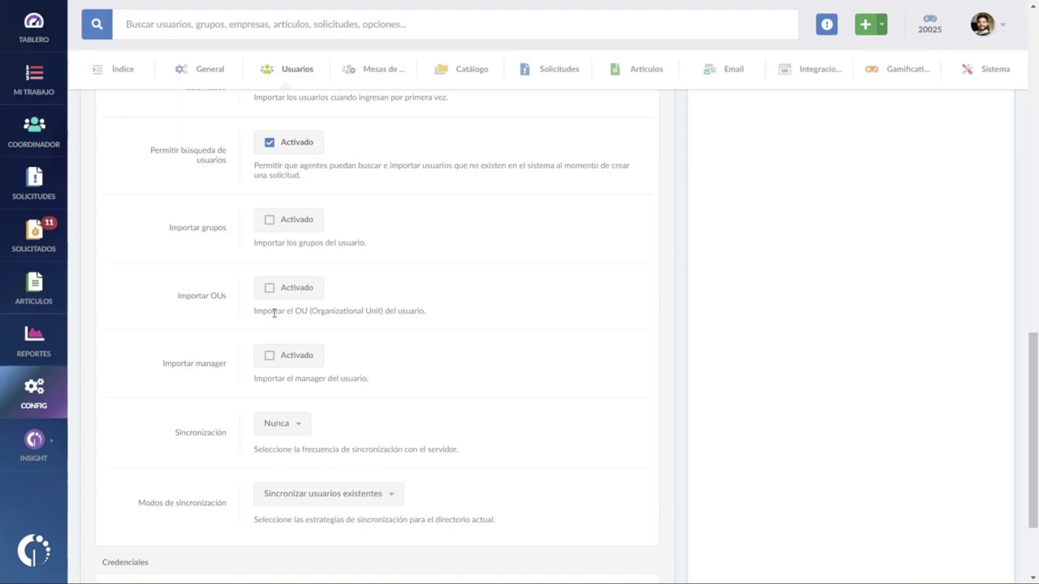
pyautogui.scroll(-1, 272, 311)
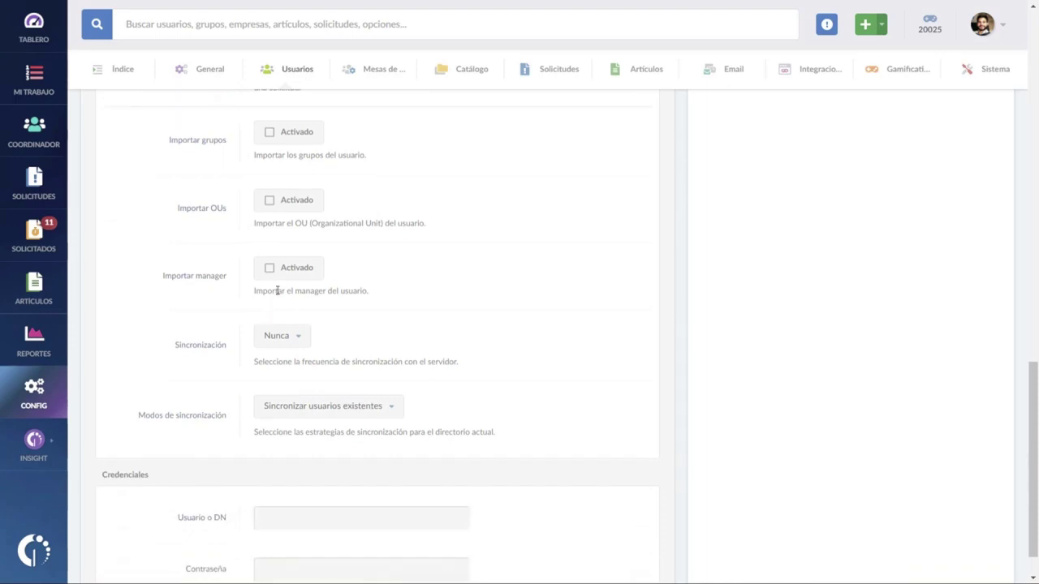
pyautogui.scroll(-1, 286, 317)
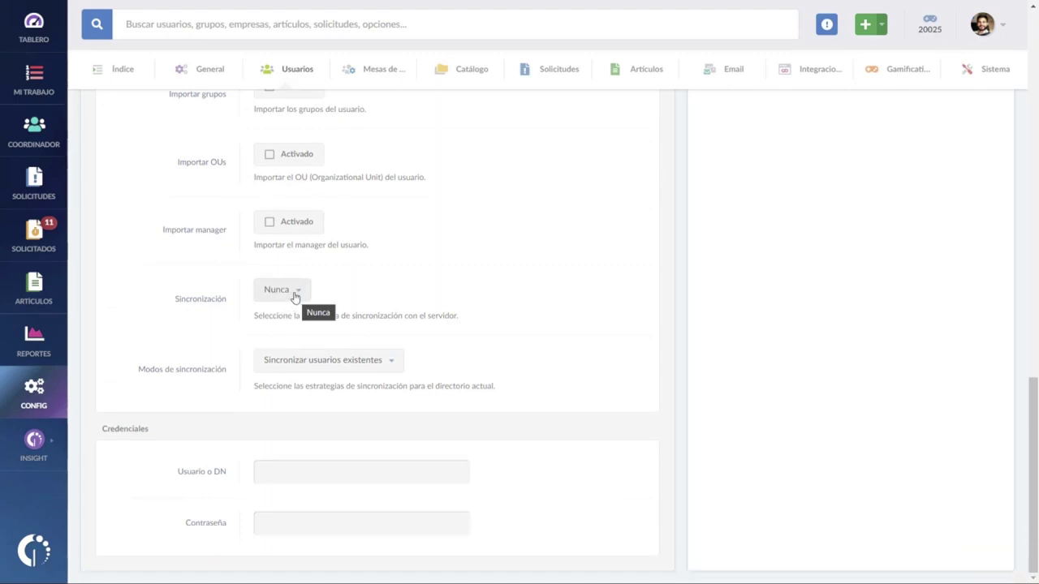
pyautogui.click(292, 294)
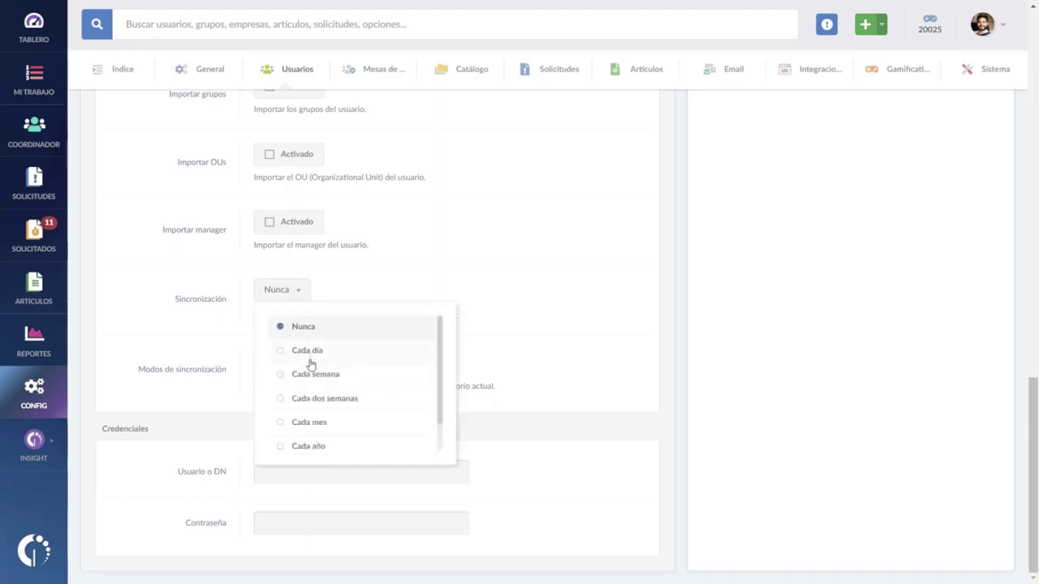
pyautogui.scroll(-1, 314, 410)
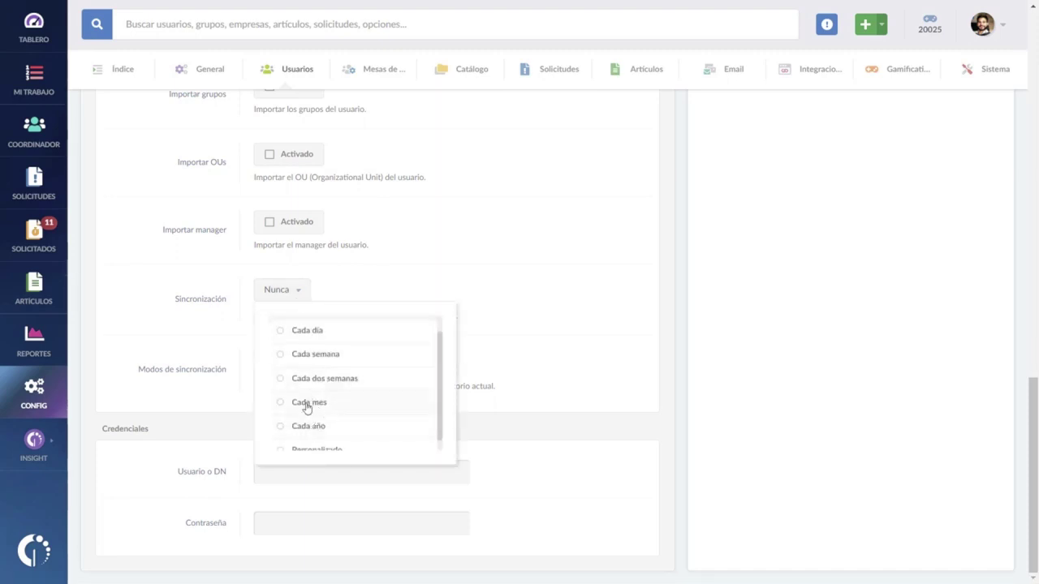
pyautogui.scroll(-1, 305, 410)
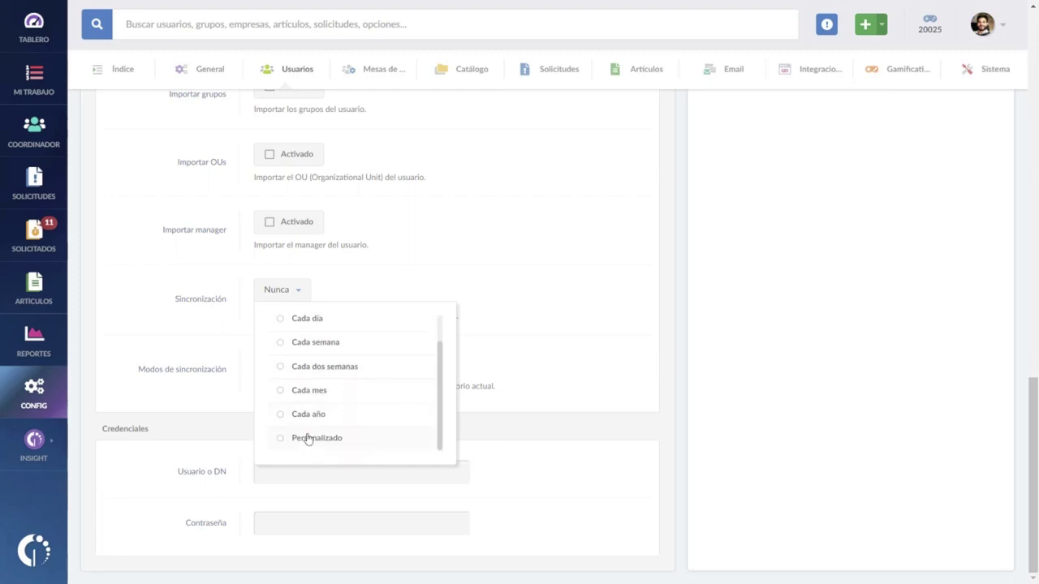
pyautogui.click(308, 438)
pyautogui.click(385, 292)
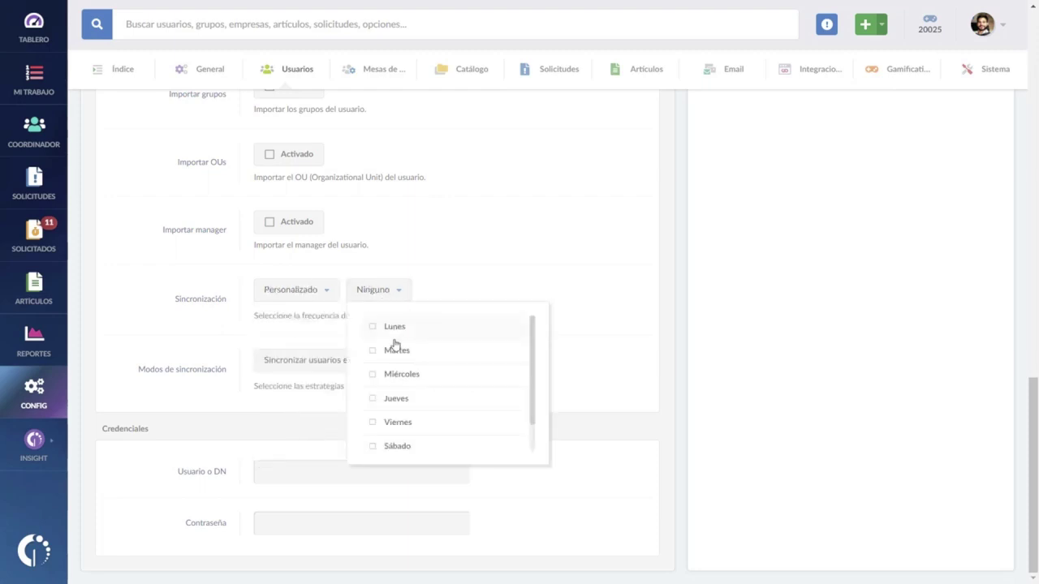
pyautogui.click(476, 280)
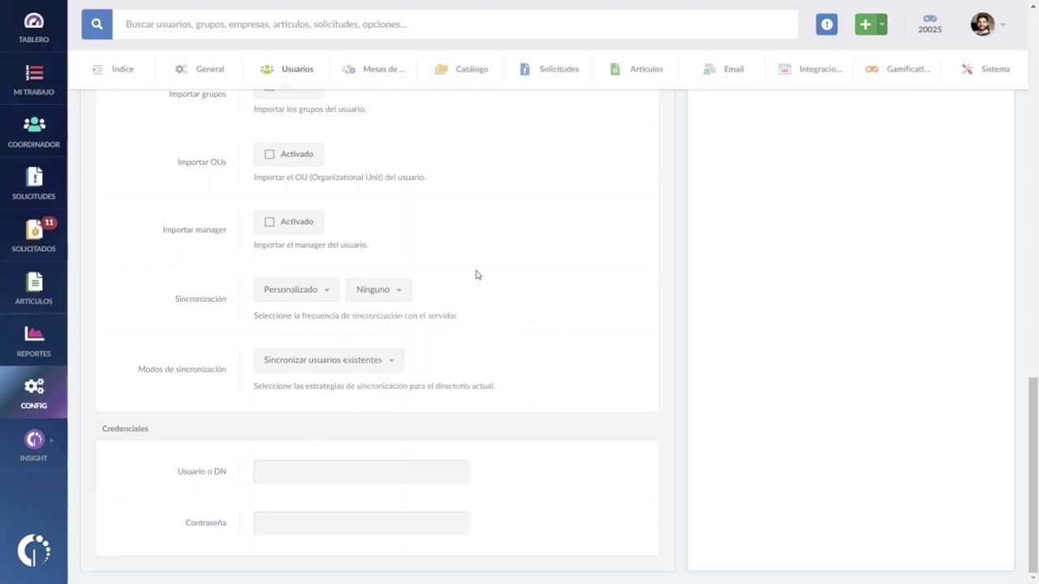
# Enable the synchronization modes Sincronizar usuarios nuevos and Sincronizar usuarios eliminados
pyautogui.click(333, 371)
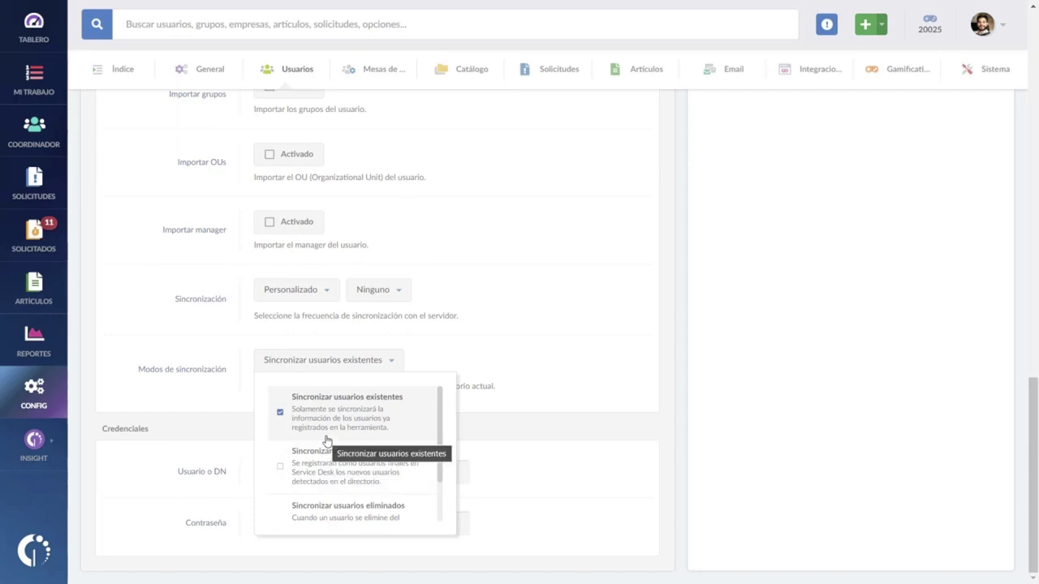
pyautogui.scroll(-1, 329, 454)
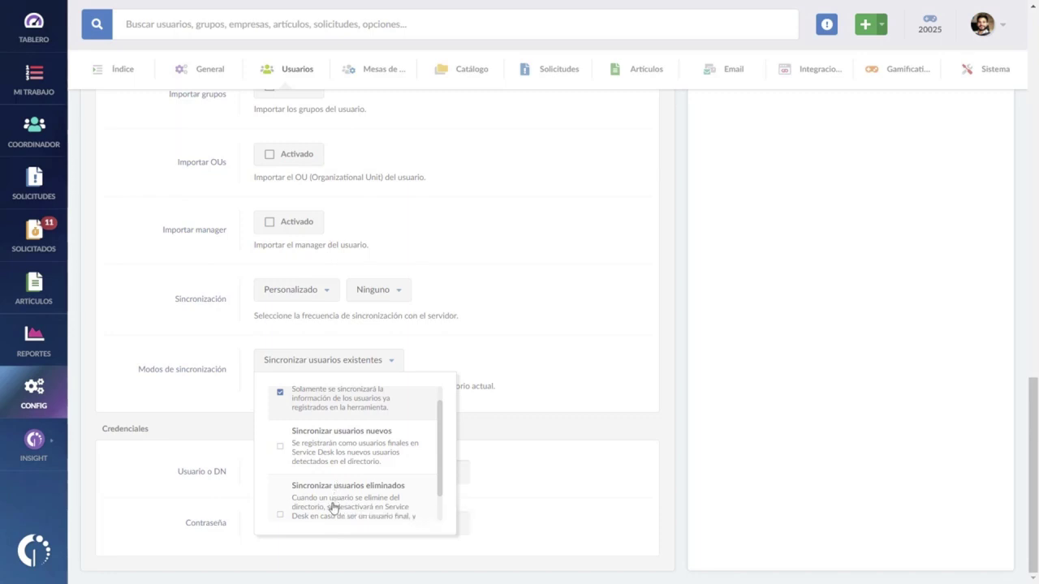
pyautogui.scroll(-1, 339, 493)
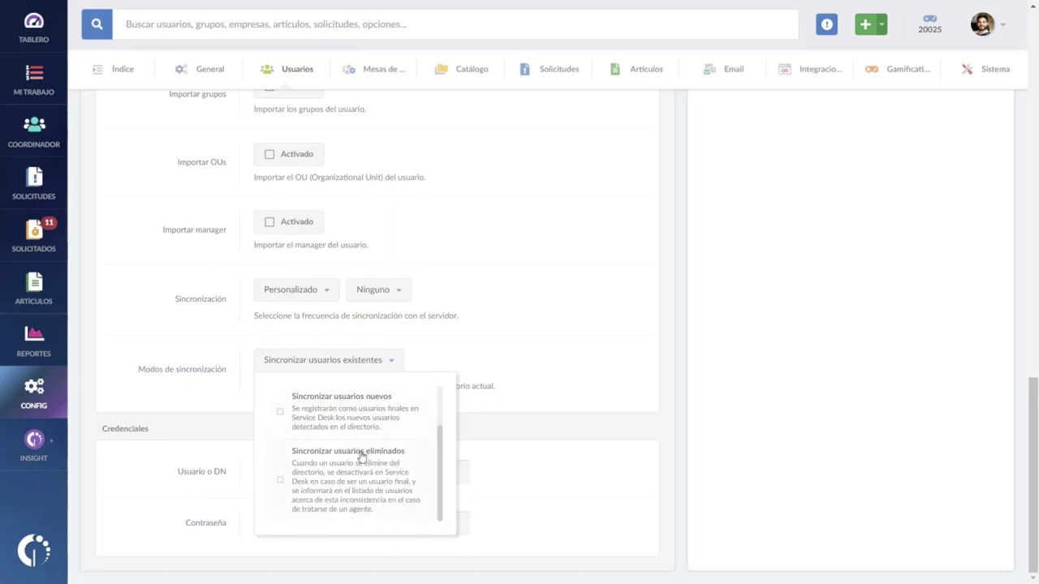
pyautogui.click(377, 413)
pyautogui.click(348, 480)
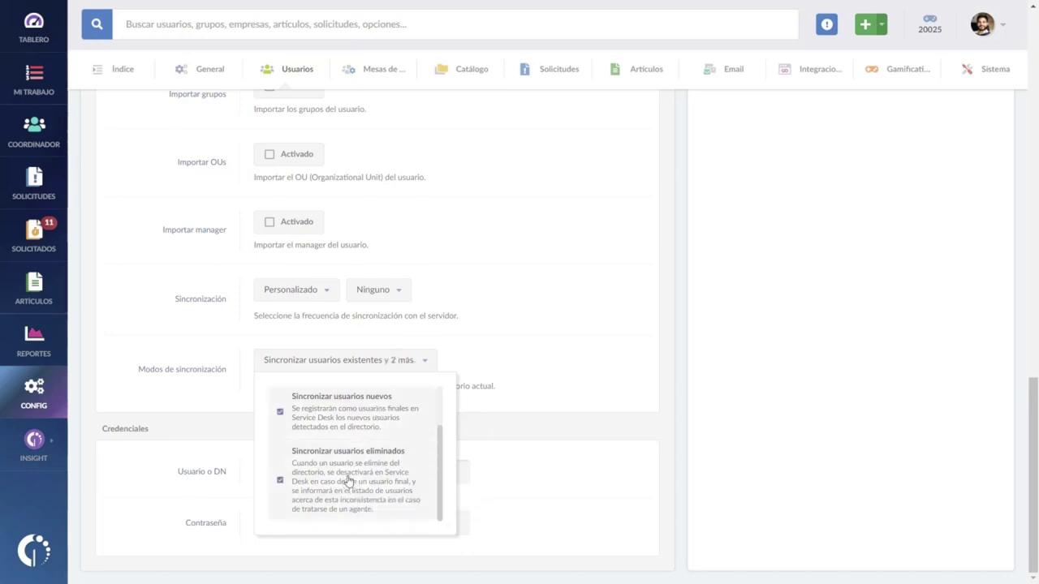
# Set the directory credentials with administrator as the user or DN and enter the account password
pyautogui.click(560, 391)
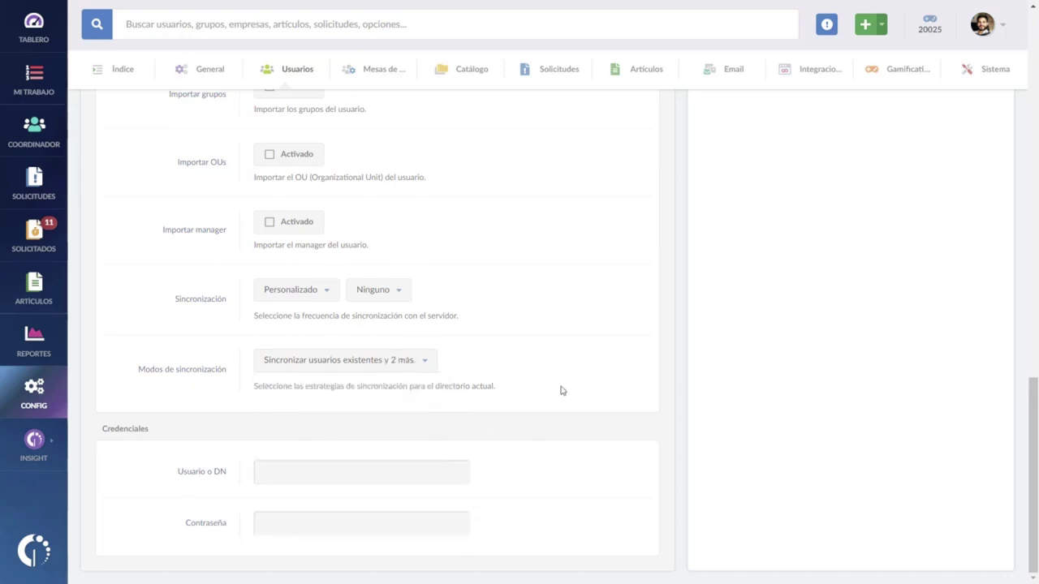
pyautogui.click(352, 473)
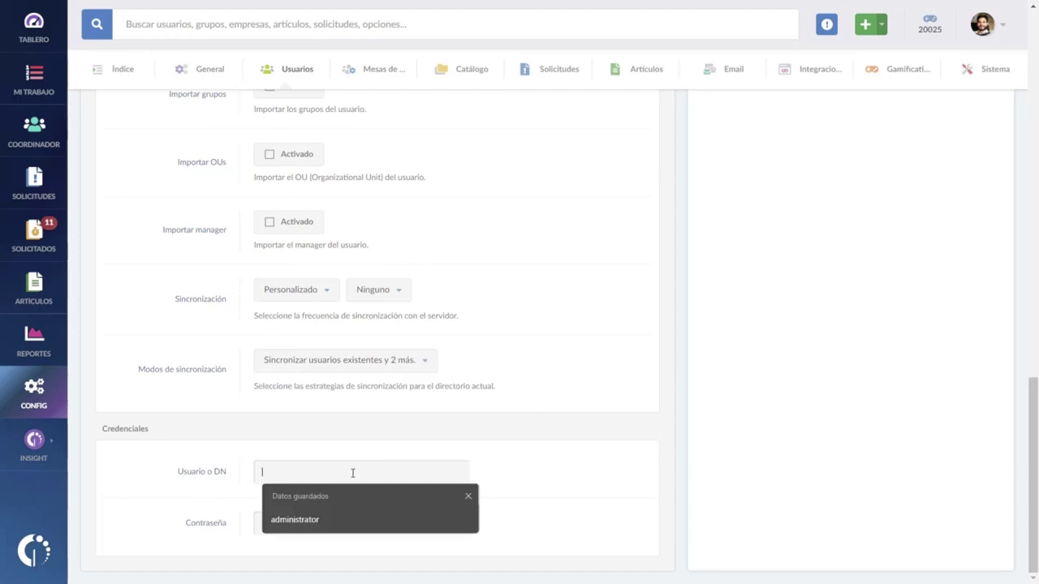
pyautogui.click(329, 521)
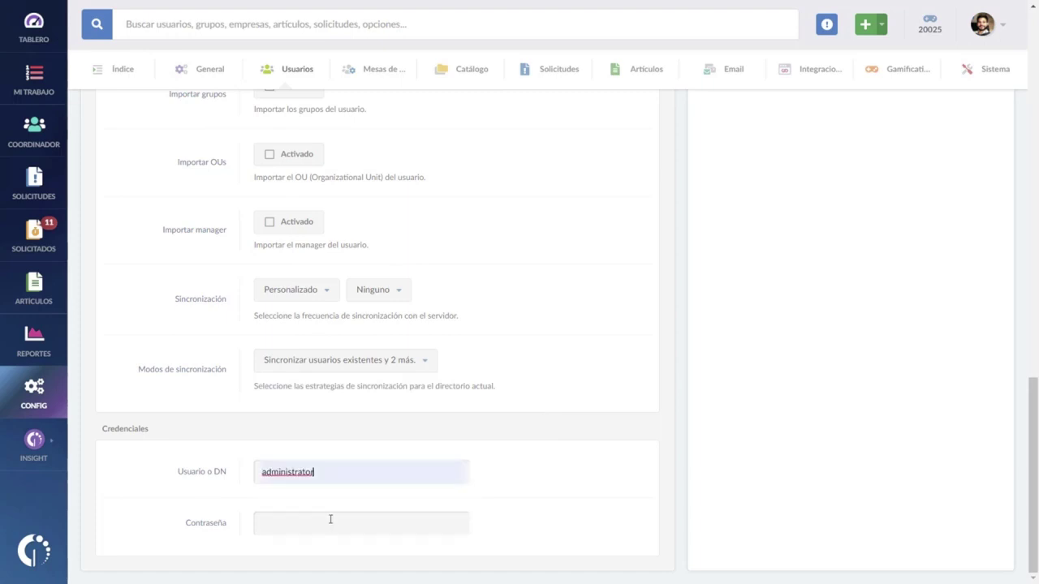
pyautogui.click(330, 518)
pyautogui.write('**********')
# Save the AD - InvgateLab directory service configuration
pyautogui.scroll(5, 552, 358)
pyautogui.scroll(6, 550, 362)
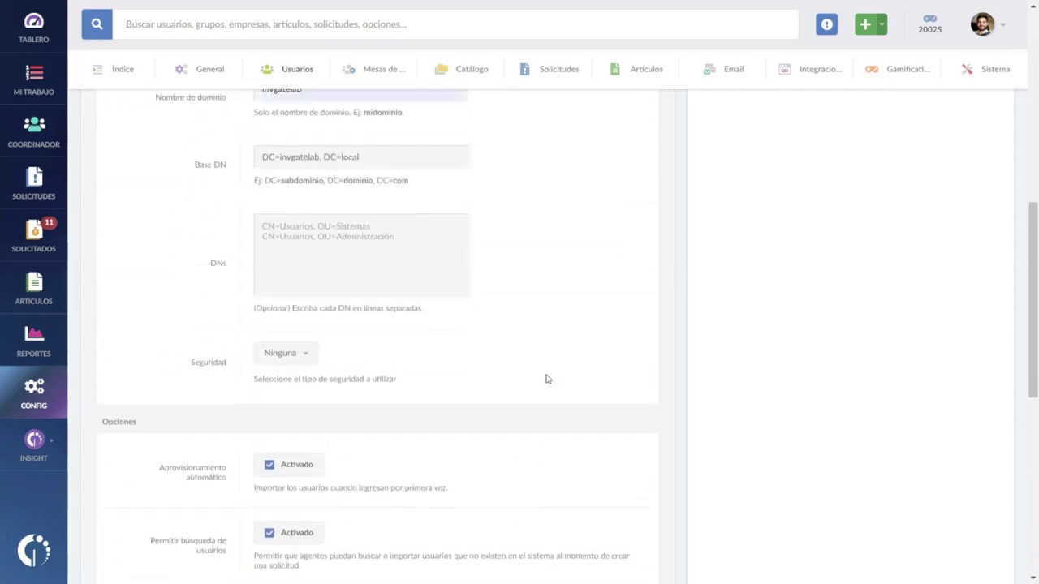
pyautogui.scroll(3, 546, 388)
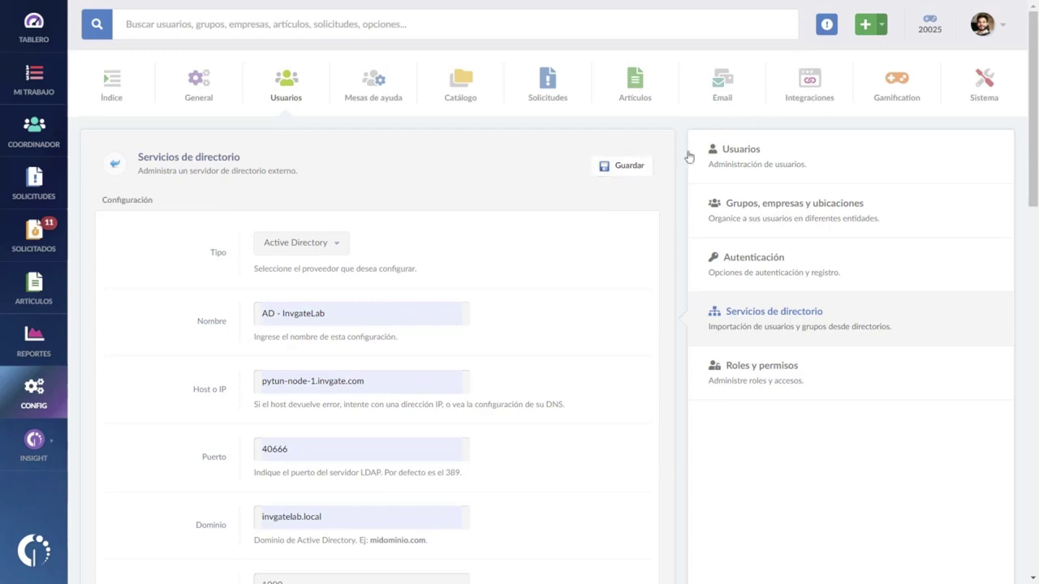
pyautogui.click(623, 170)
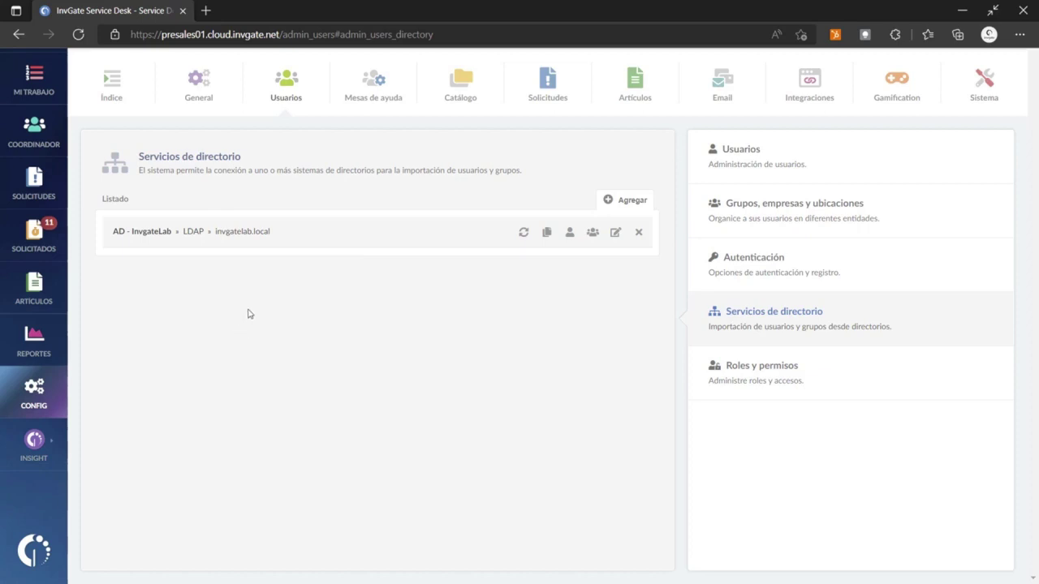
# Import only the first listed user from the AD - InvgateLab directory, excluding the other two users
pyautogui.click(570, 234)
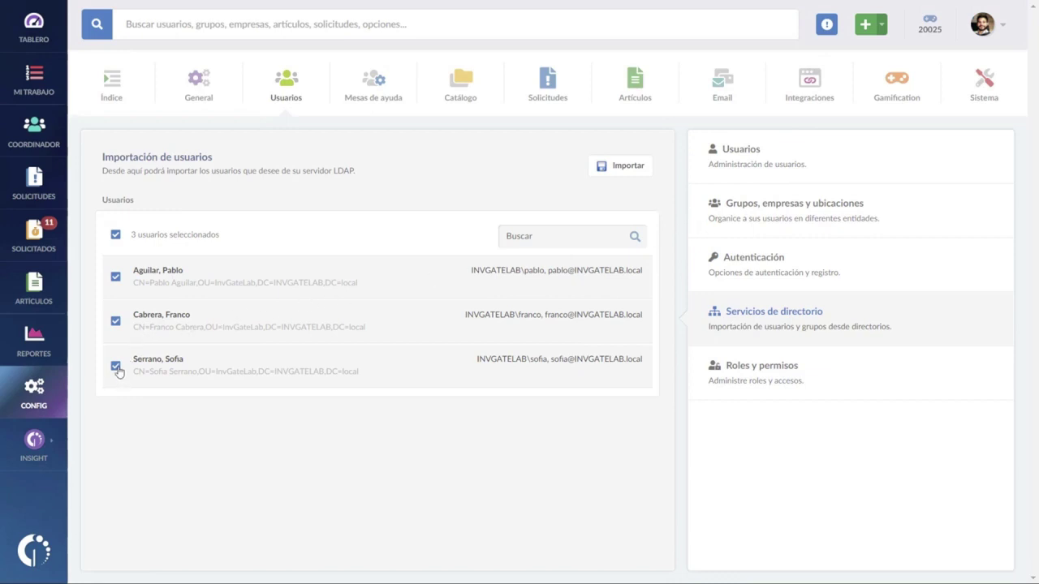
pyautogui.click(117, 322)
pyautogui.click(117, 367)
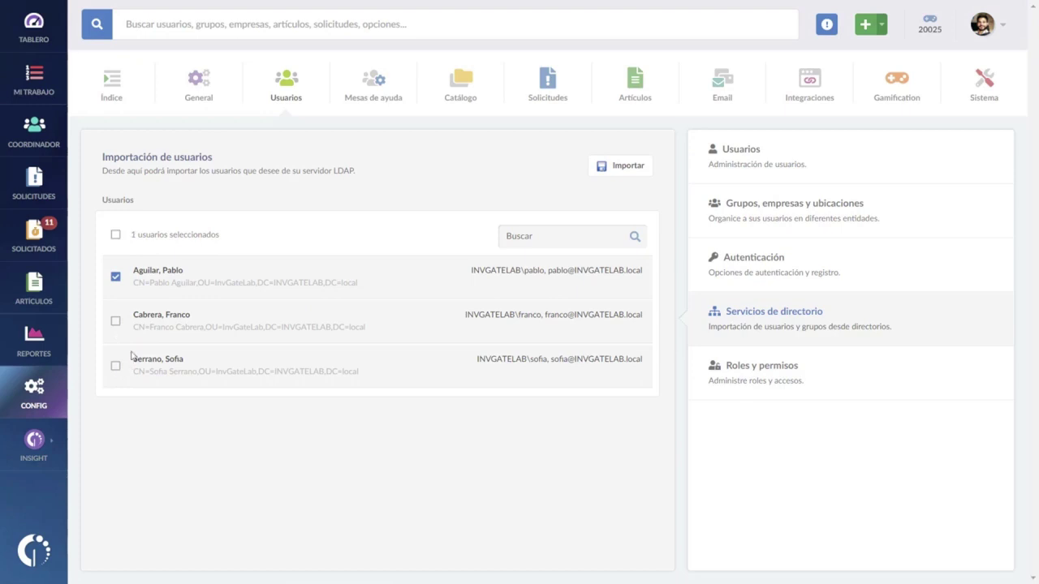
pyautogui.click(628, 166)
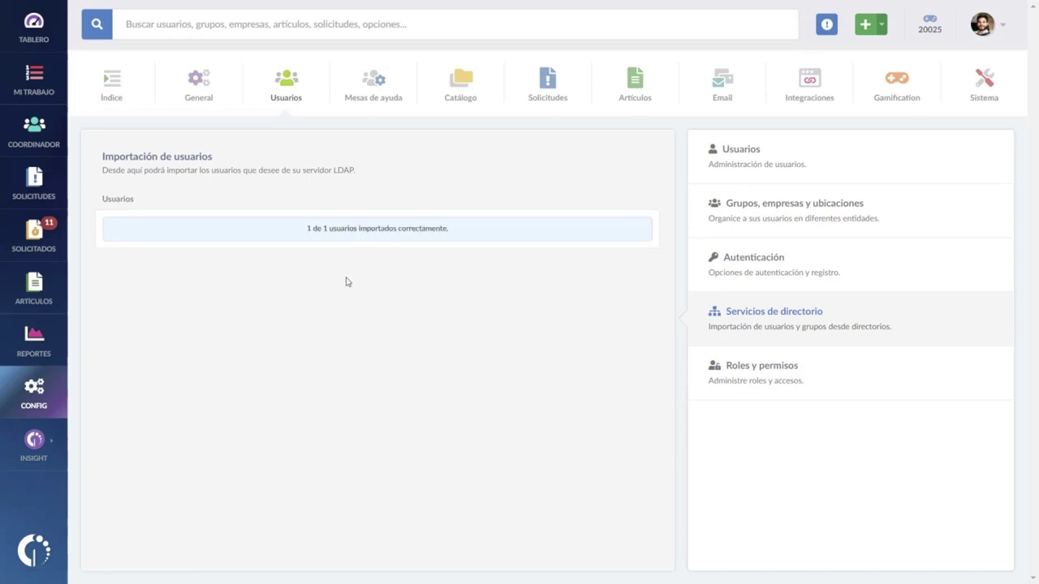
# Search the Service Desk user list for the imported user by first name
pyautogui.click(284, 96)
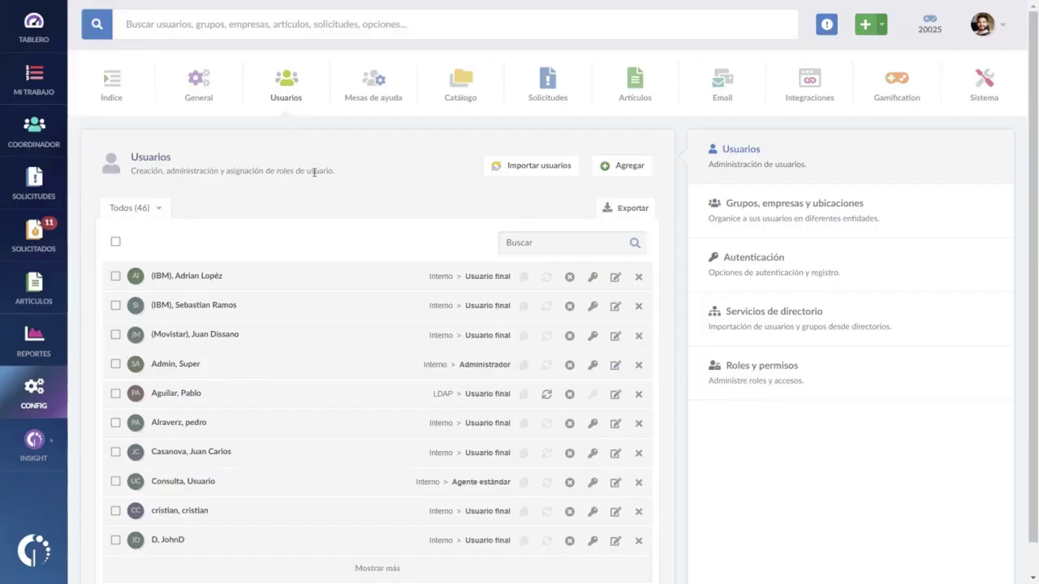
pyautogui.click(537, 243)
pyautogui.write('pablo')
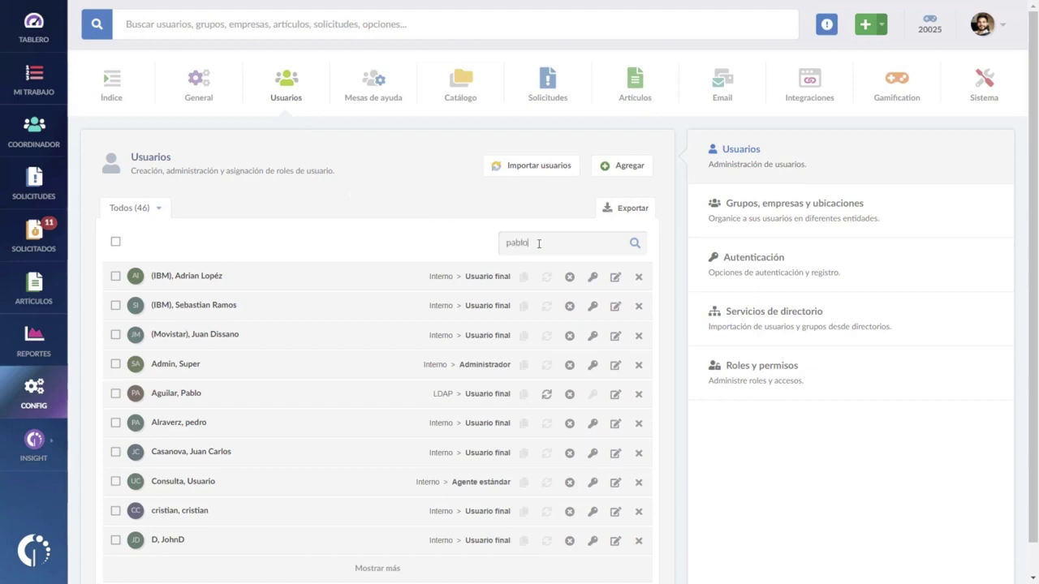